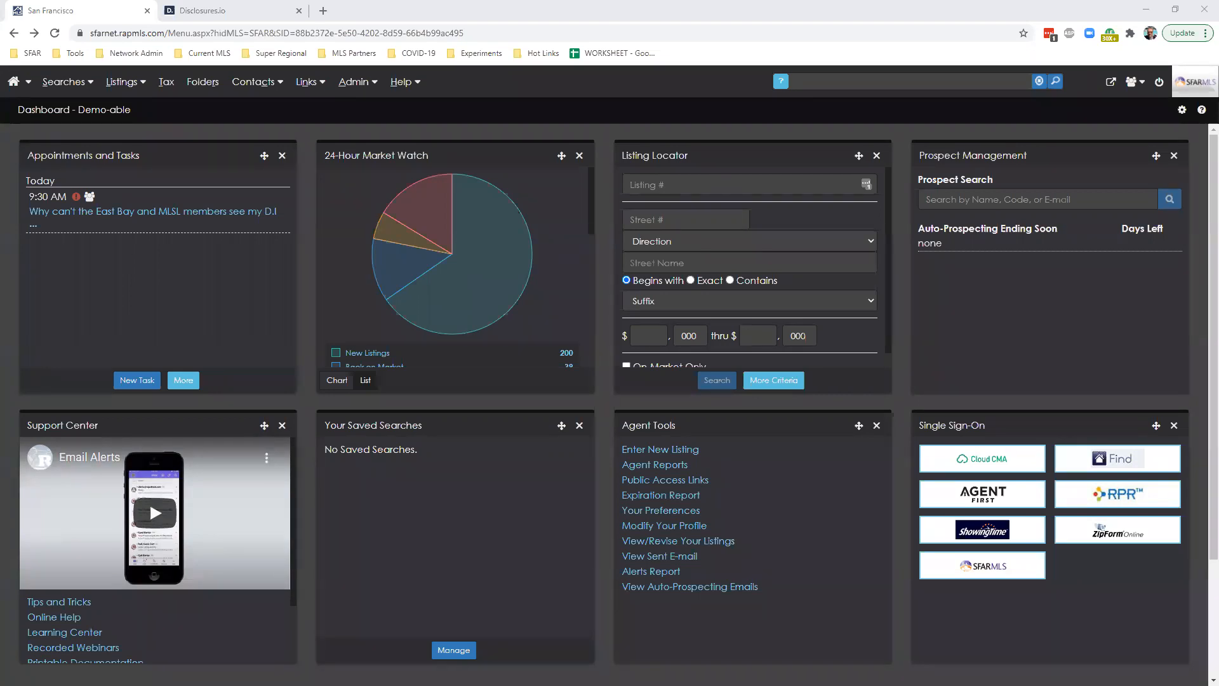
Search the Listing Locator for listing number 511133.
left_click(680, 186)
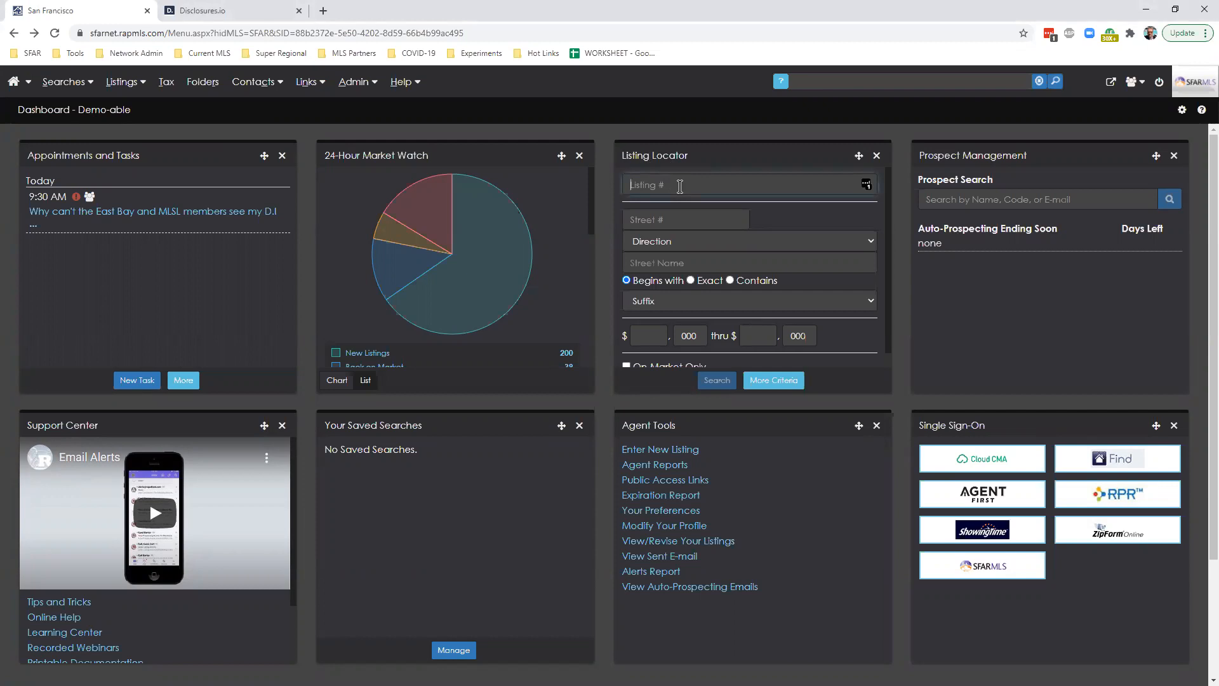
type("511133")
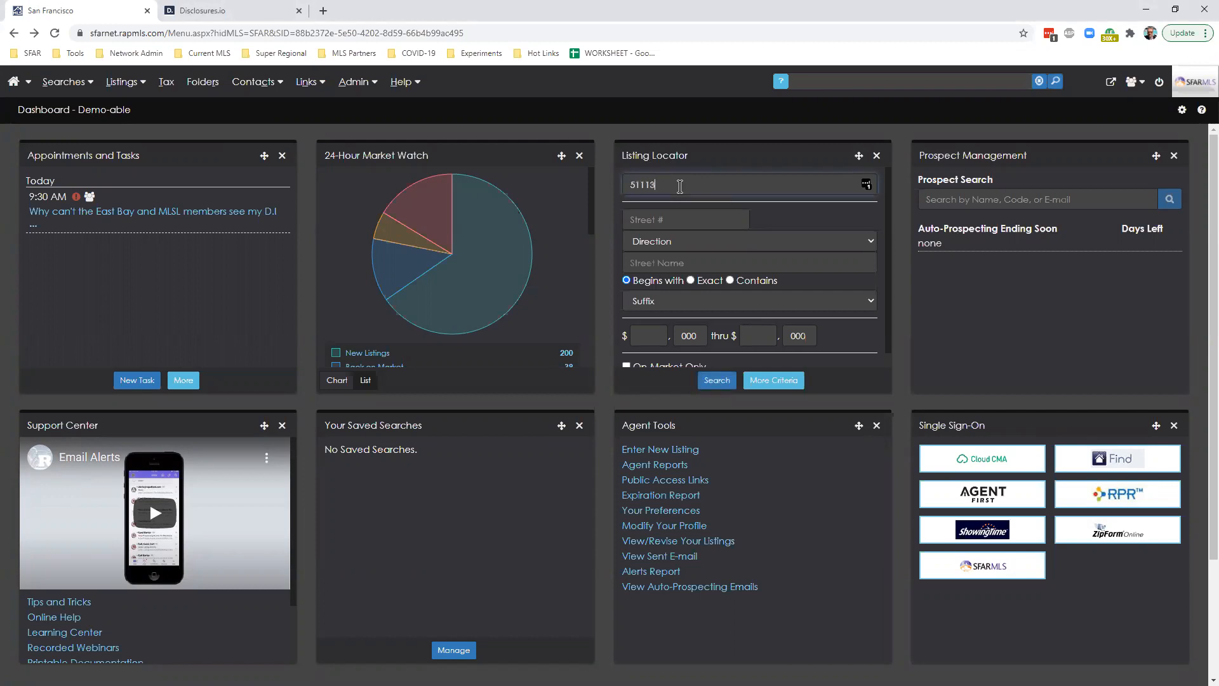
left_click(715, 383)
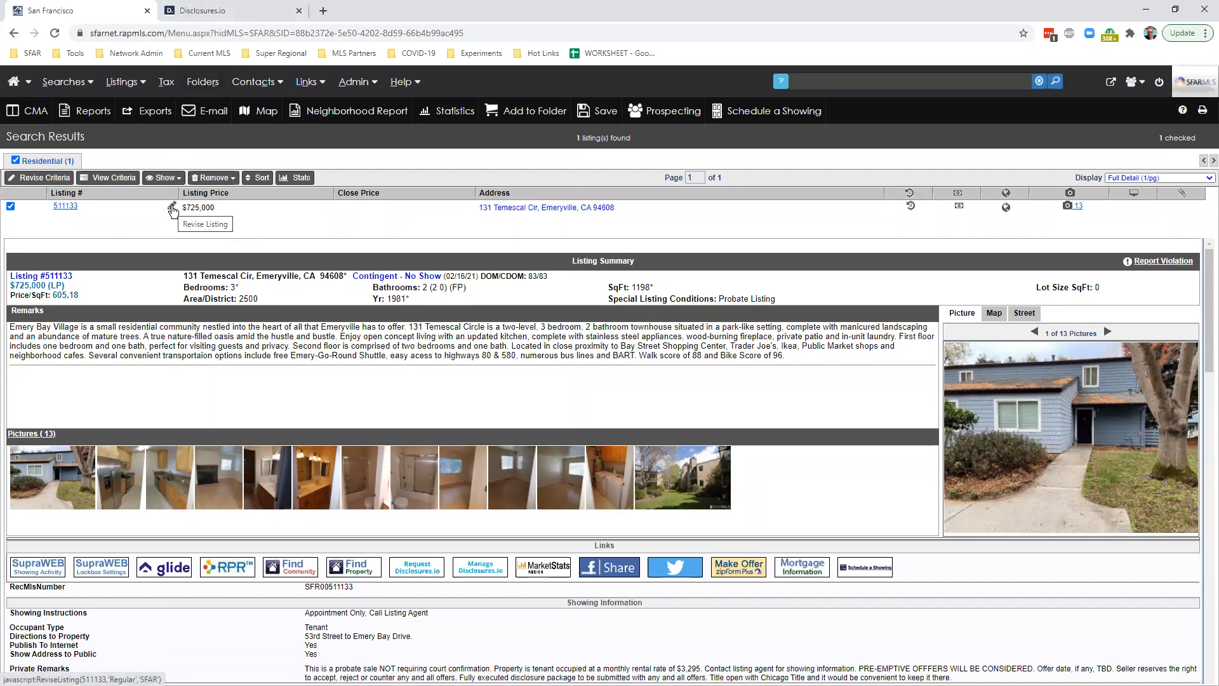
Switch to the Disclosures.io page, copy the property's disclosure package link, and close that page.
left_click(210, 16)
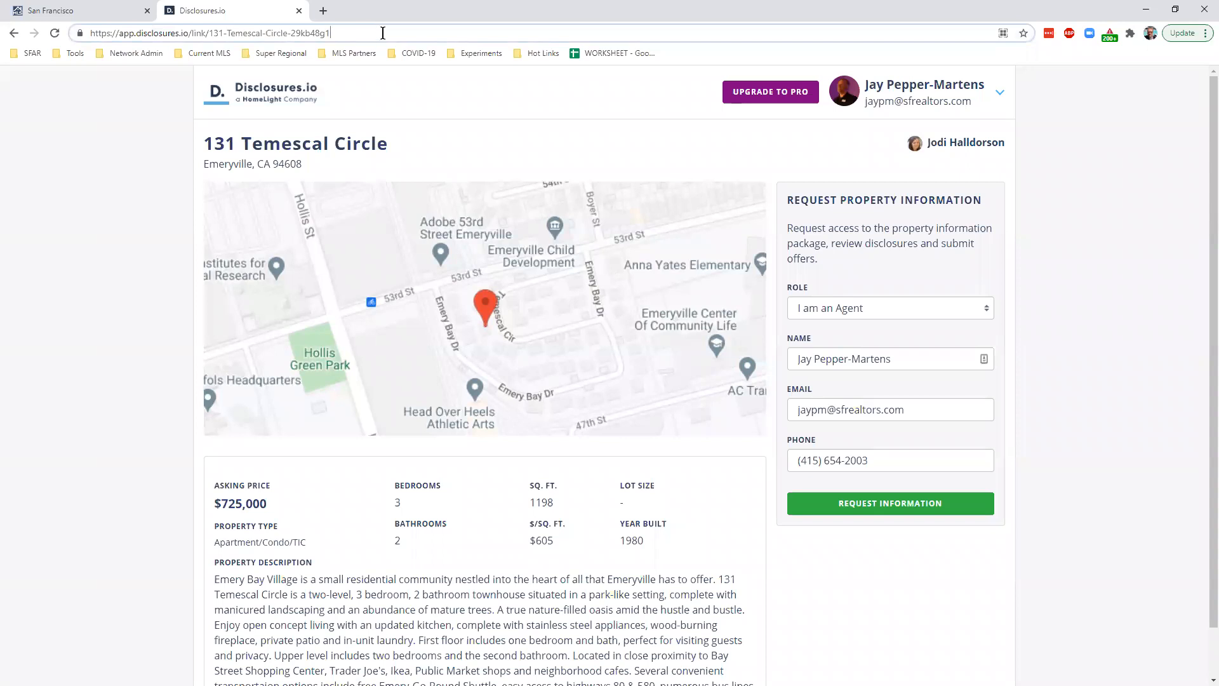
left_click_drag(338, 33, 61, 47)
key("ctrl+c")
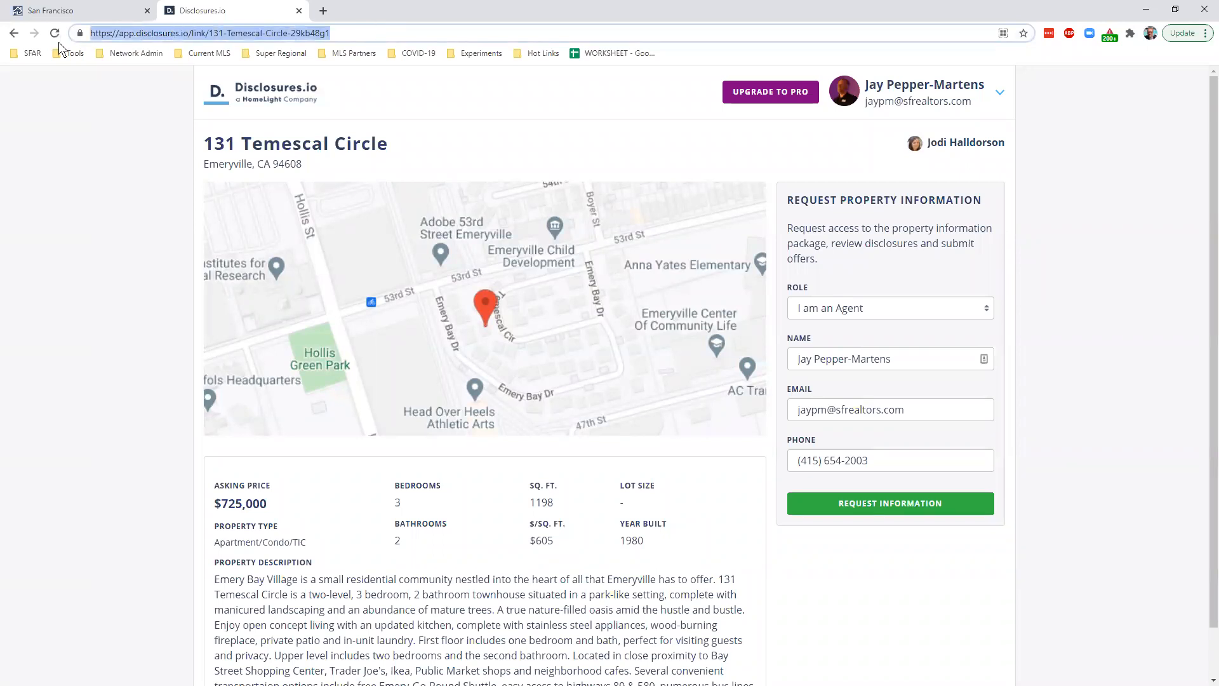
left_click(298, 11)
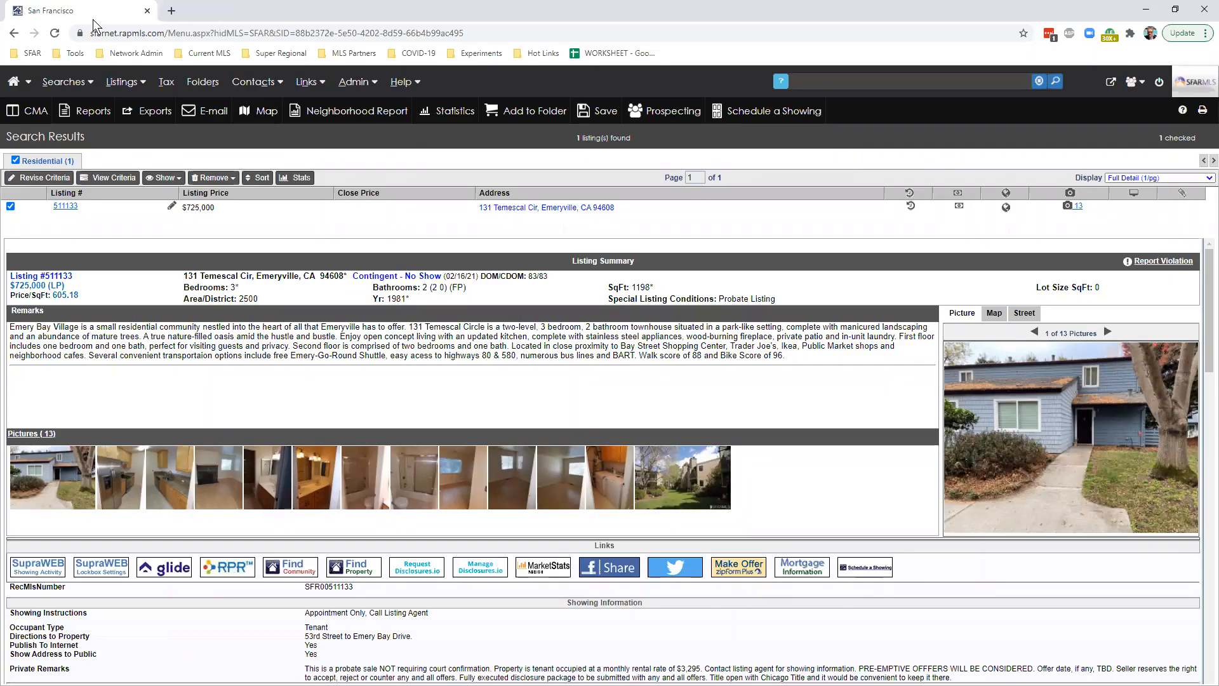
Open the Listing Information form of listing 511133 for revision and go to its Private Remarks.
left_click(171, 206)
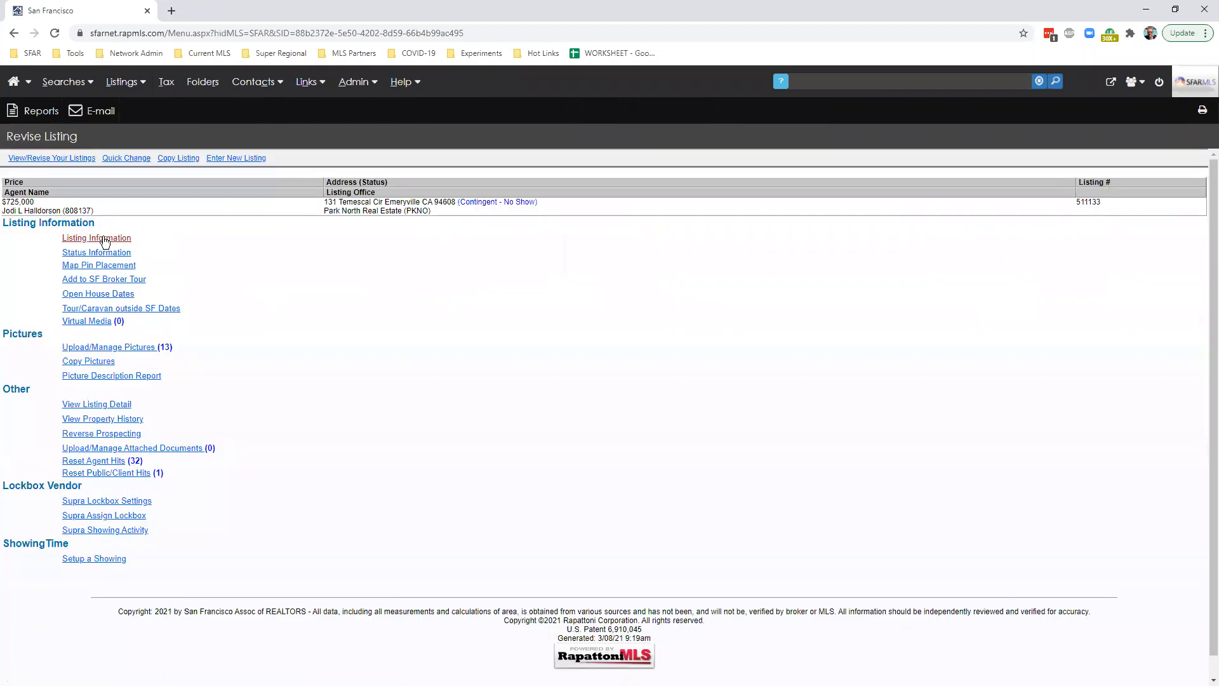
left_click(104, 240)
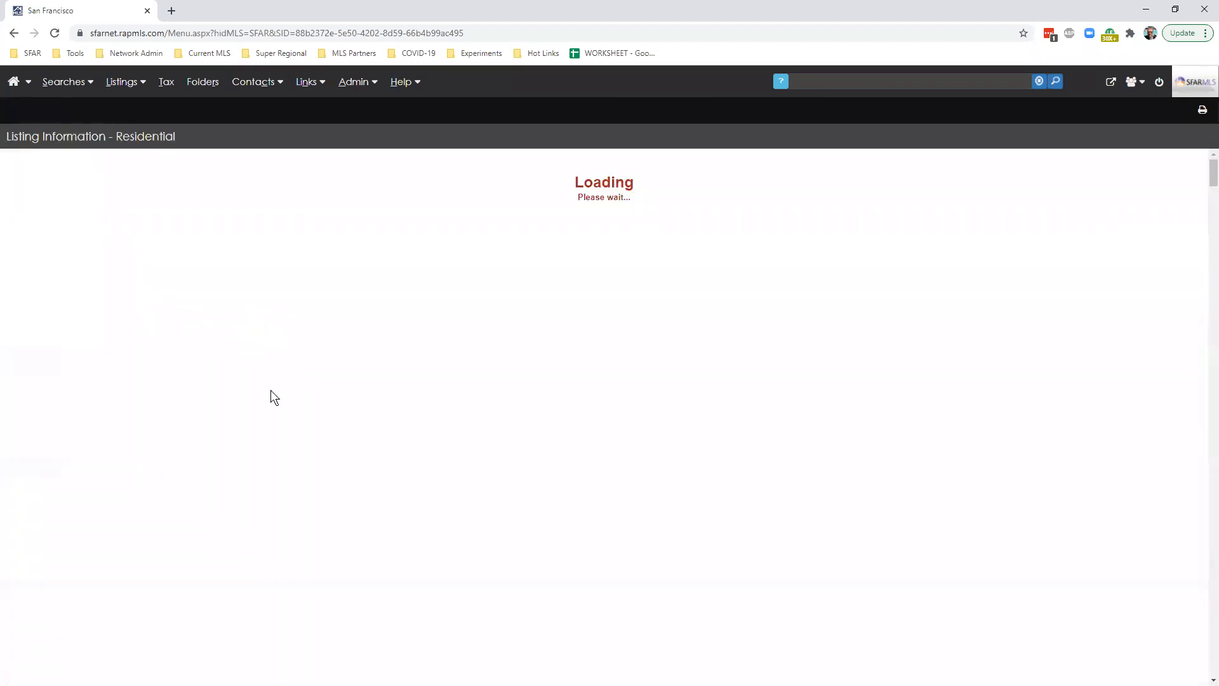
scroll(240, 488, "down", 6)
scroll(240, 489, "down", 15)
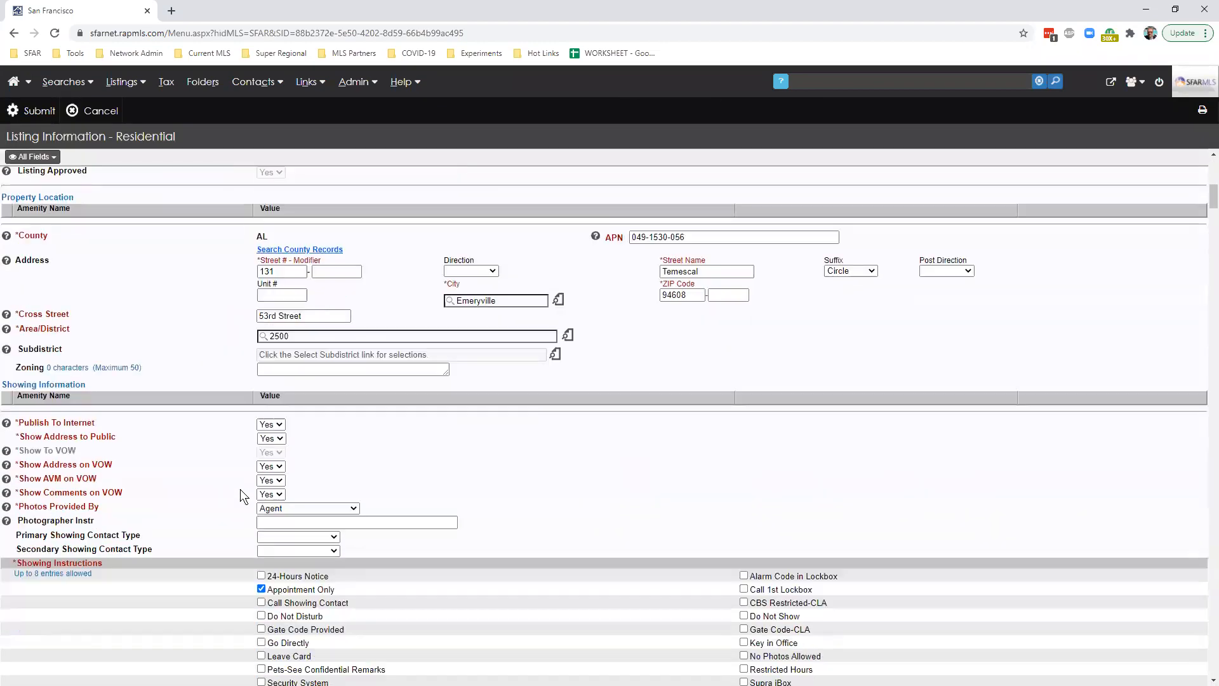
scroll(443, 347, "down", 8)
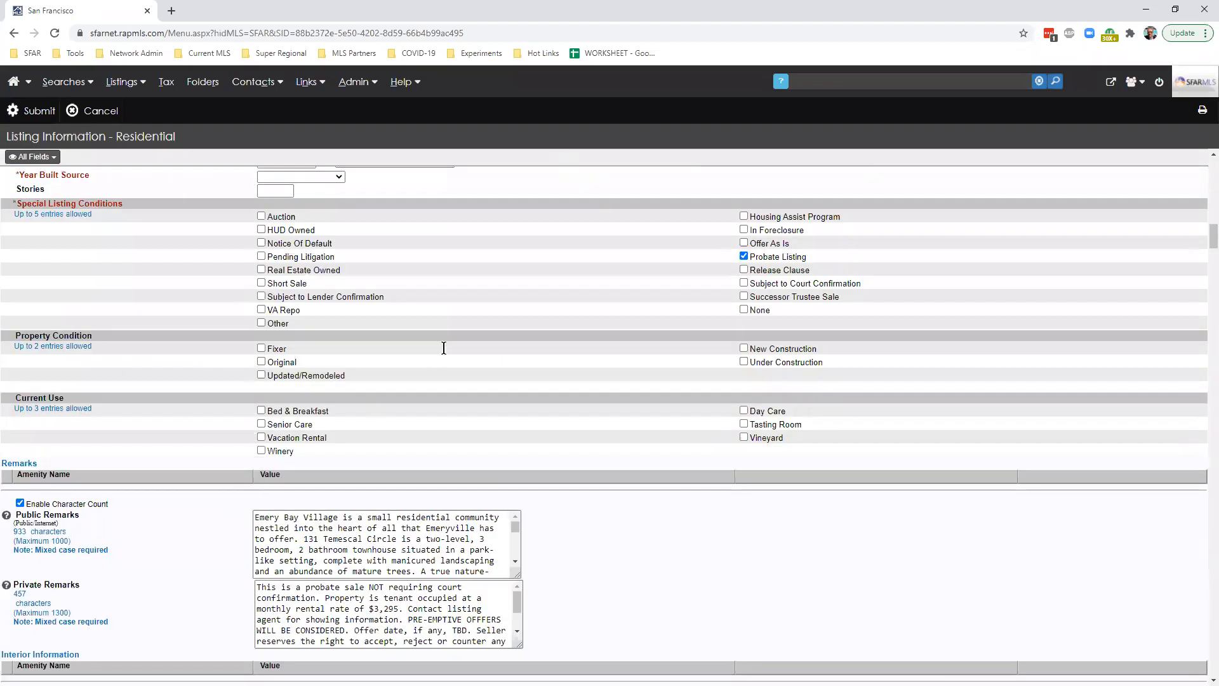
scroll(443, 348, "down", 2)
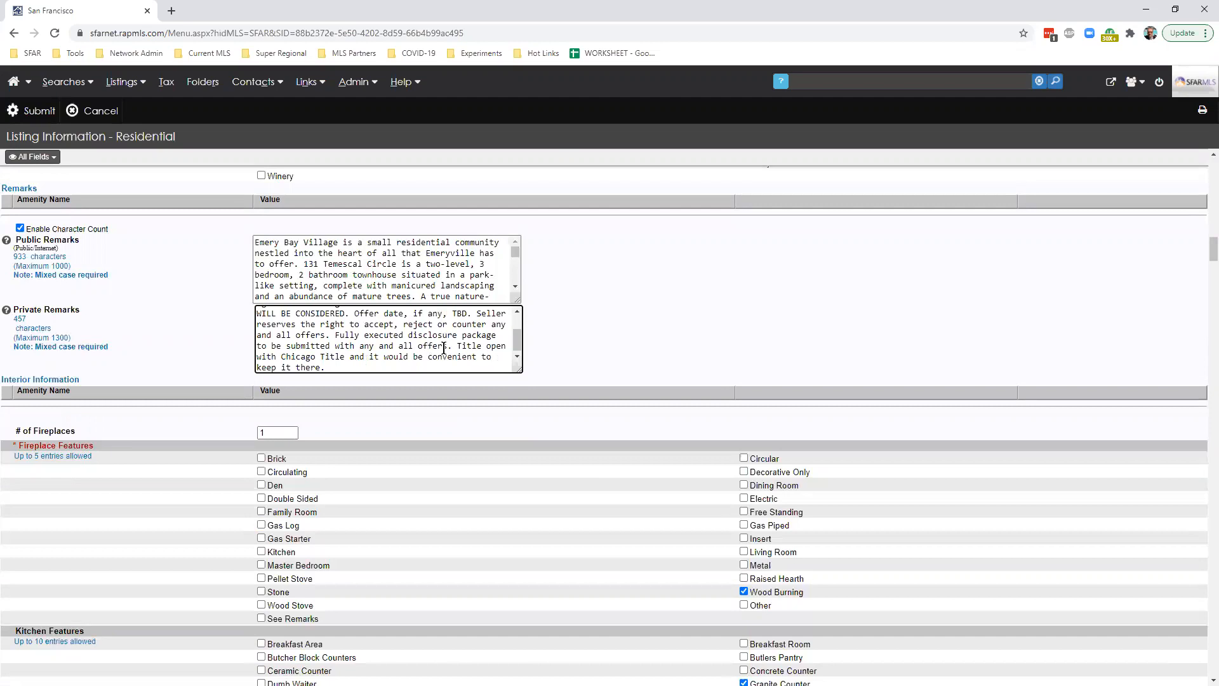
Paste the copied disclosure link at the end of the Private Remarks, separated from the existing text by a blank line.
key("Return")
key("Return")
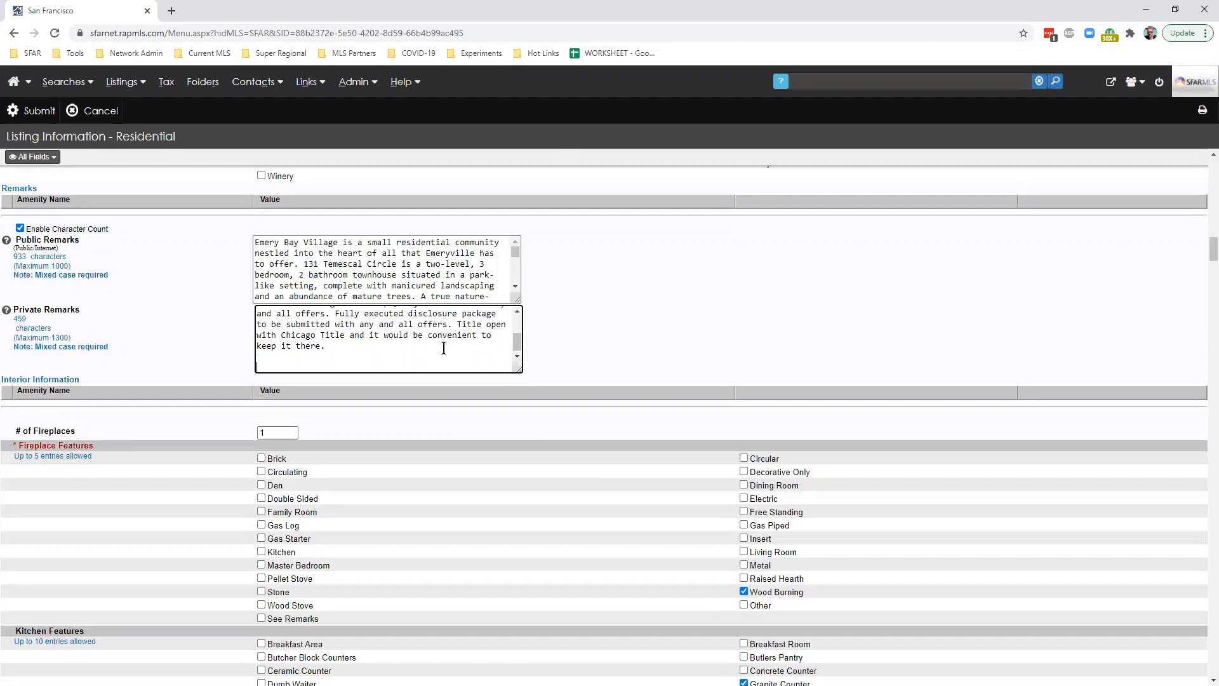
left_click(443, 348)
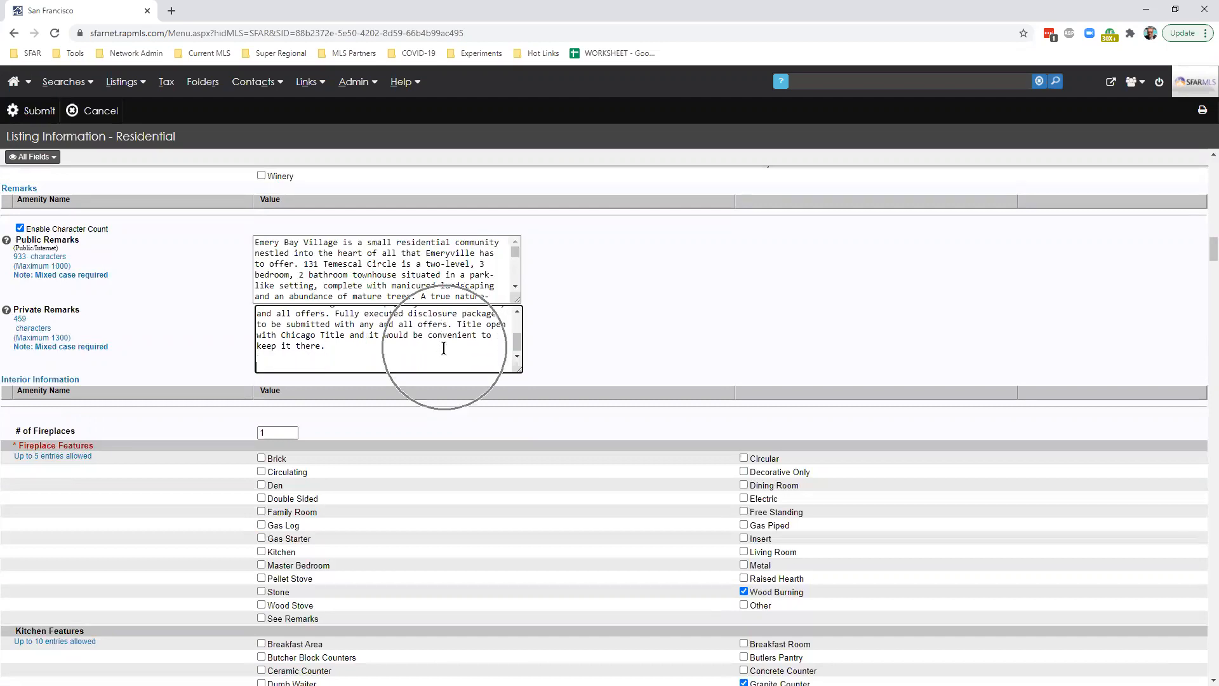
key("ctrl+v")
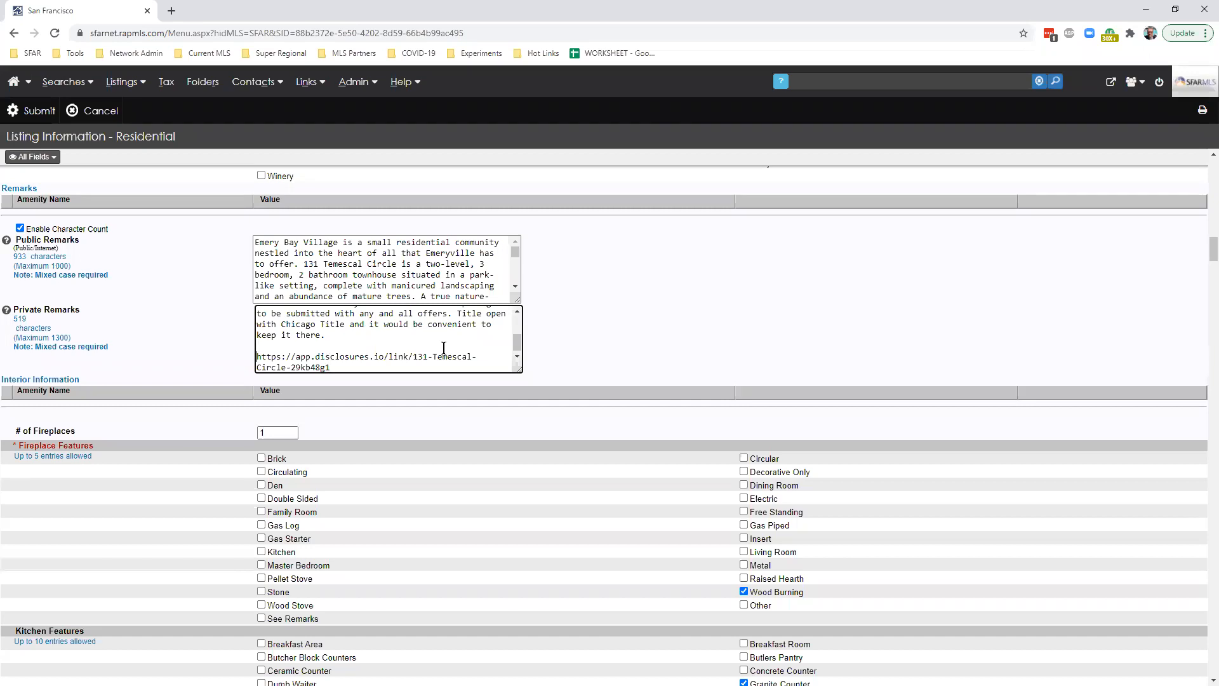
Insert the line "Disclosure Package Available:" directly above the link in the Private Remarks.
key("Down")
key("shift+Down")
key("shift+Down")
key("Left")
key("Return")
key("Up")
type("Disc")
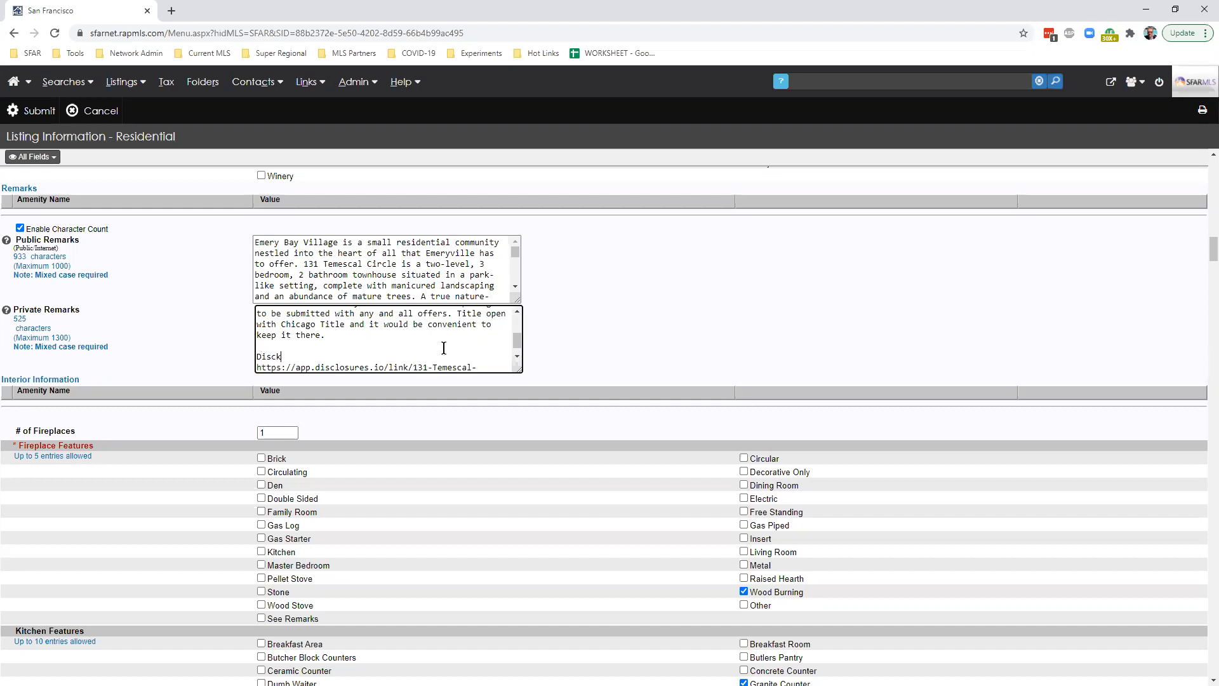
type("losure APa")
key("BackSpace")
key("BackSpace")
key("BackSpace")
type("Package Available:")
key("Down")
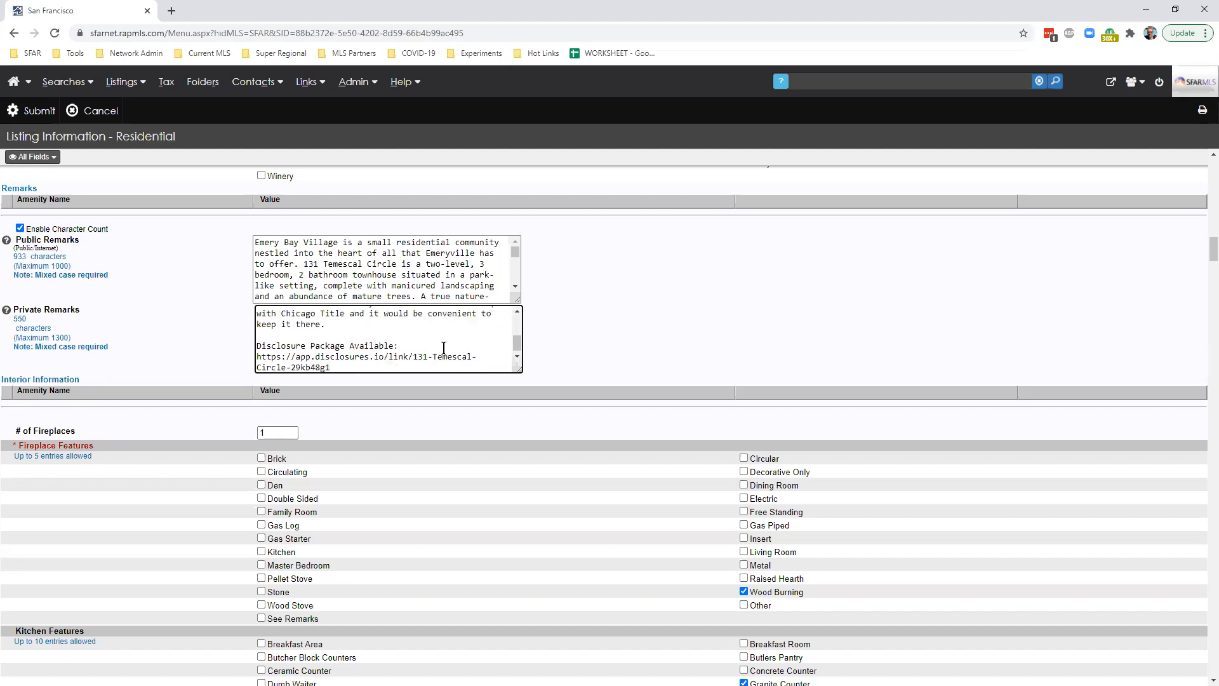